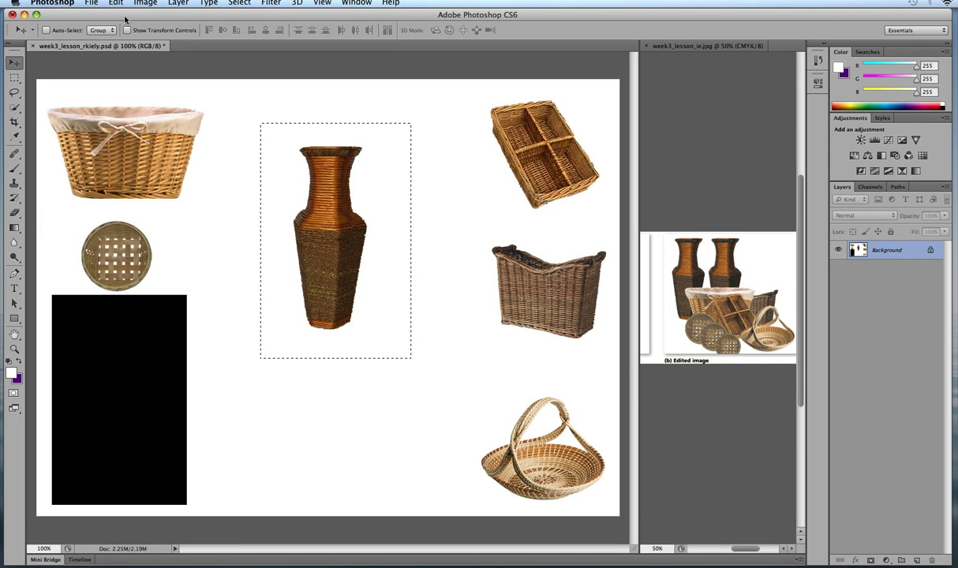
Toggle the last vase move between undone and redone several times, leaving it undone
key("super+z")
key("super+z")
key("super+z")
key("super+z")
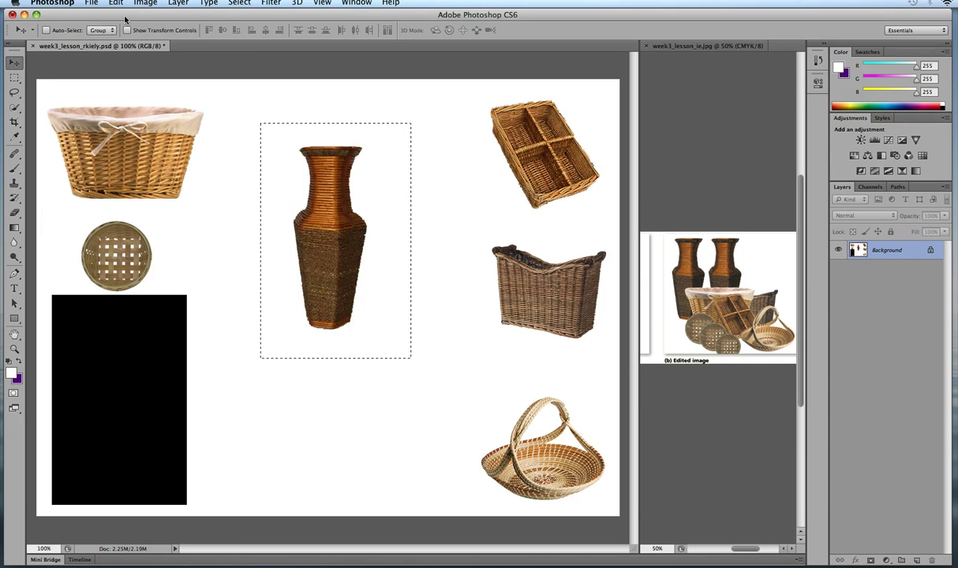
key("super+z")
key("super+z")
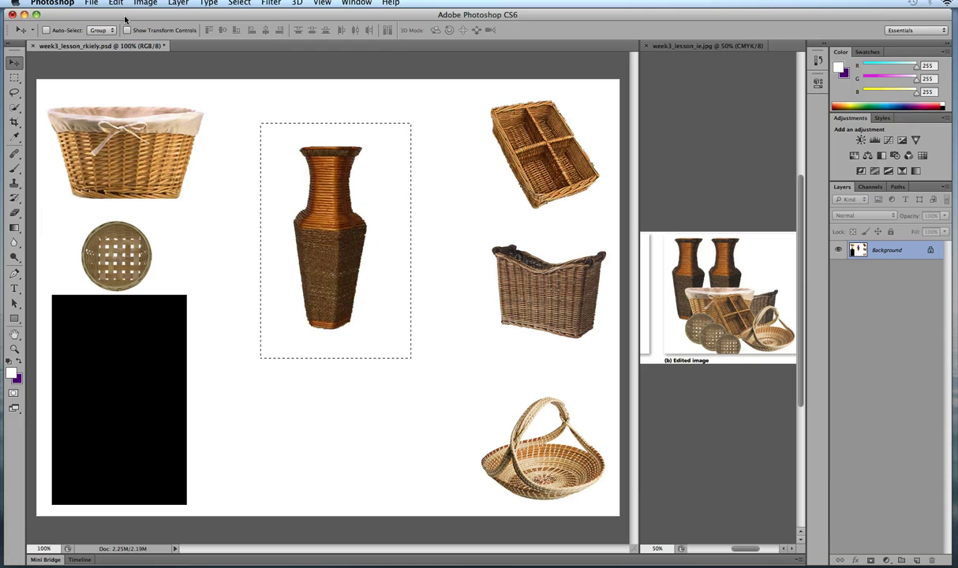
key("super+z")
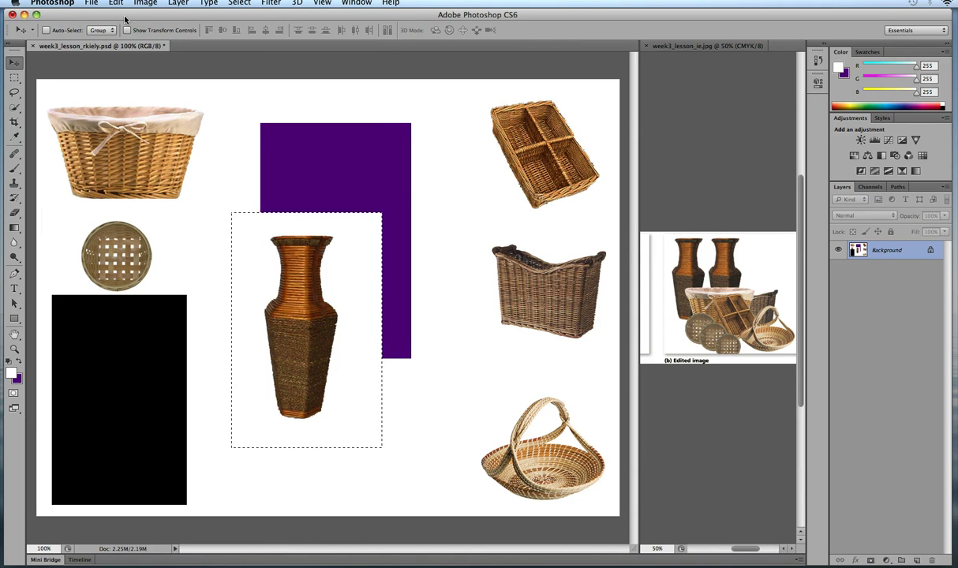
key("super+z")
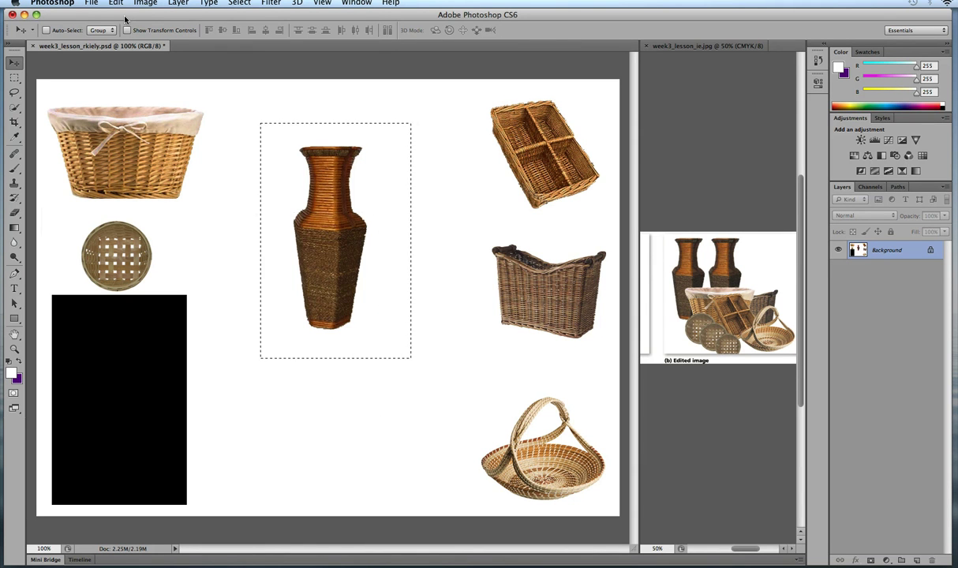
Step back through the edits until the wicker vase is at its original place with nothing selected
key("super+d")
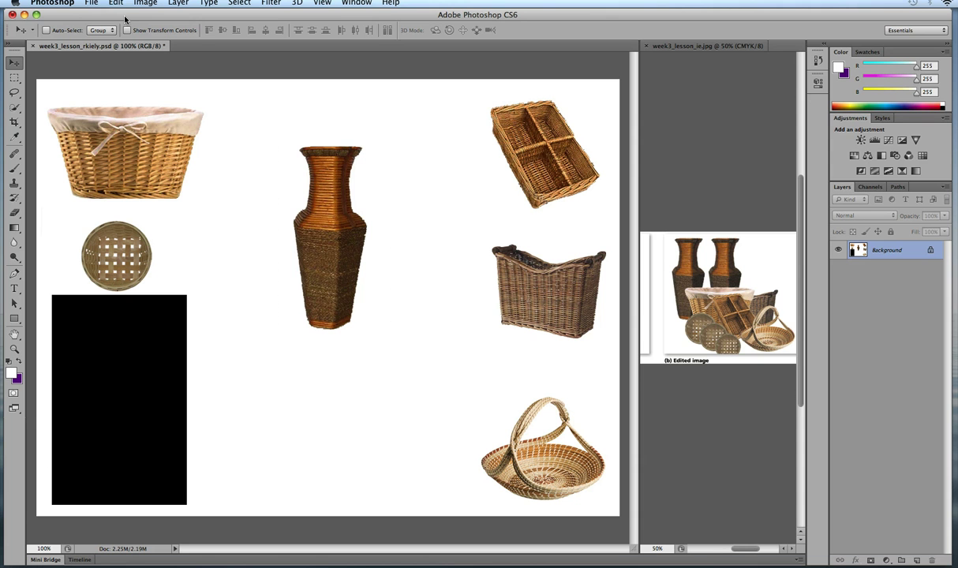
key("alt+super+z")
key("alt+super+z")
key("alt+super+z")
key("alt+super+z")
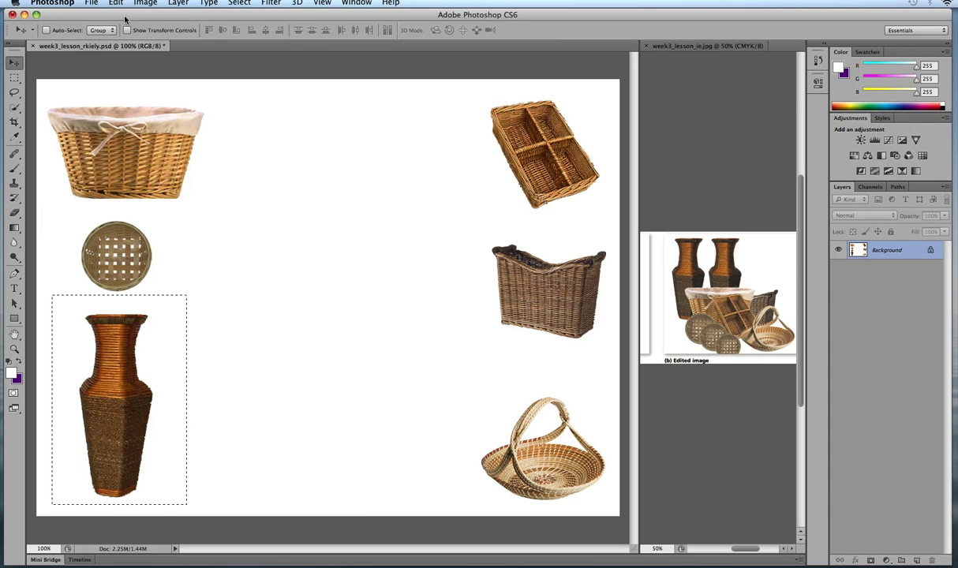
key("alt+super+z")
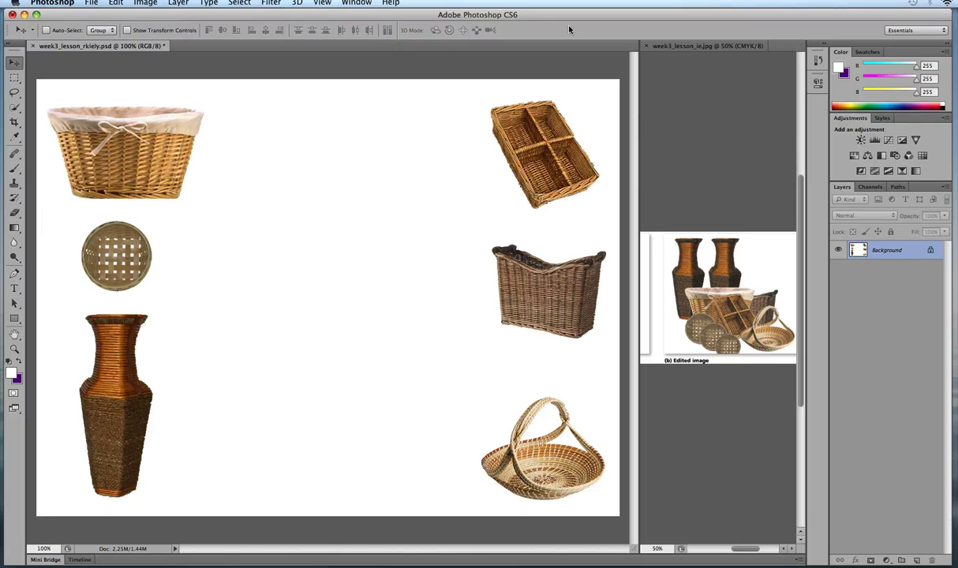
Keep the Essentials workspace and display the document's edit history, enlarged to fit all recorded states
left_click(915, 30)
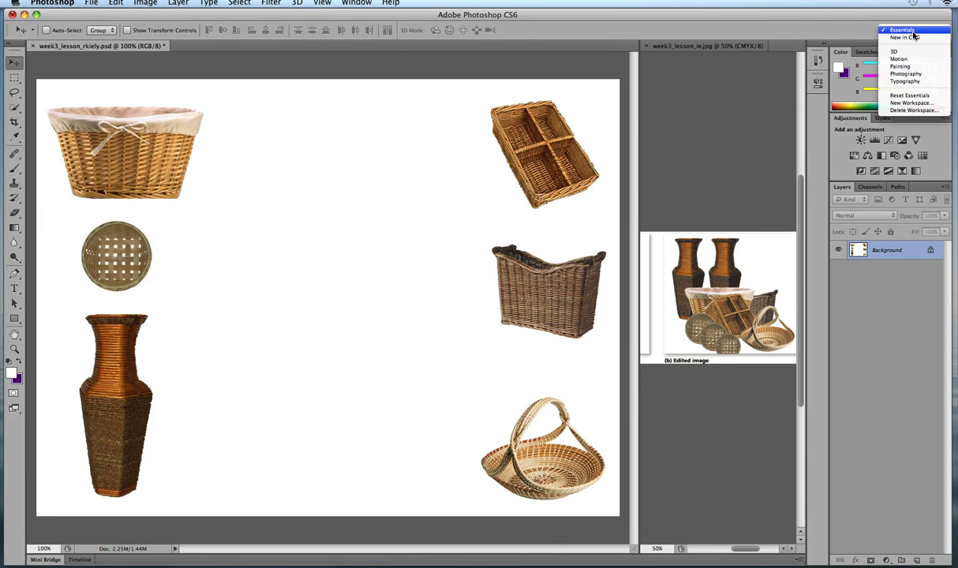
left_click(911, 32)
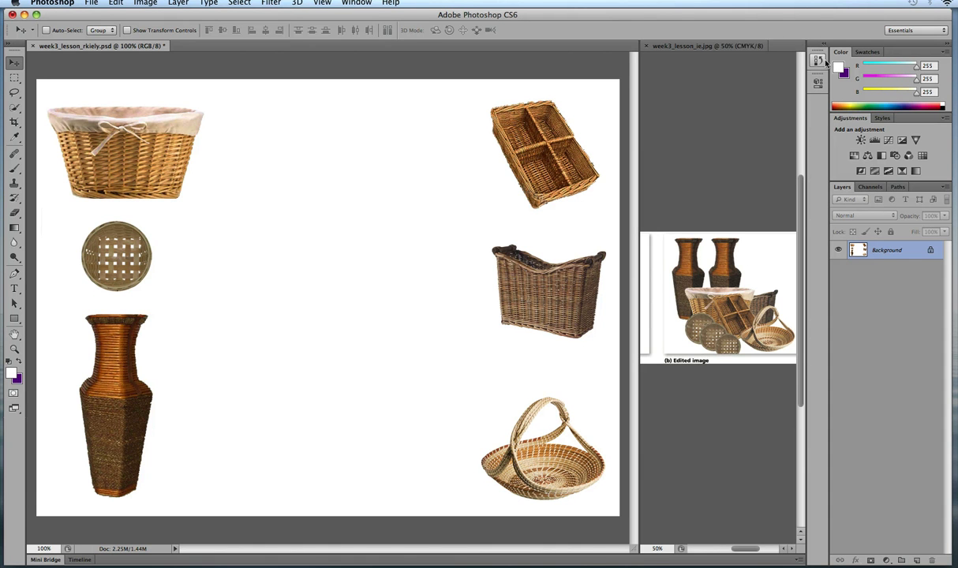
left_click(817, 61)
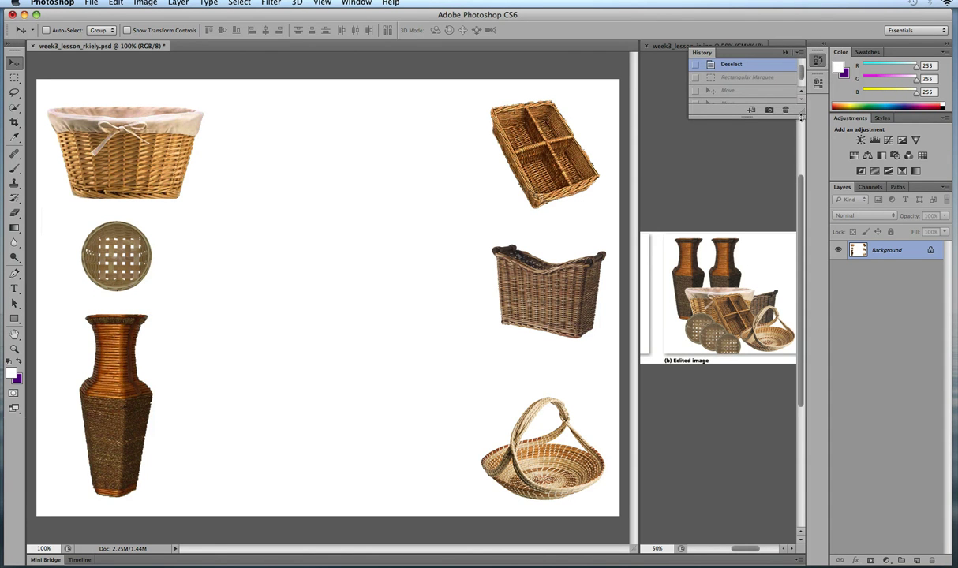
mouse_move(801, 117)
left_mouse_down()
mouse_move(804, 128)
mouse_move(804, 114)
left_mouse_up()
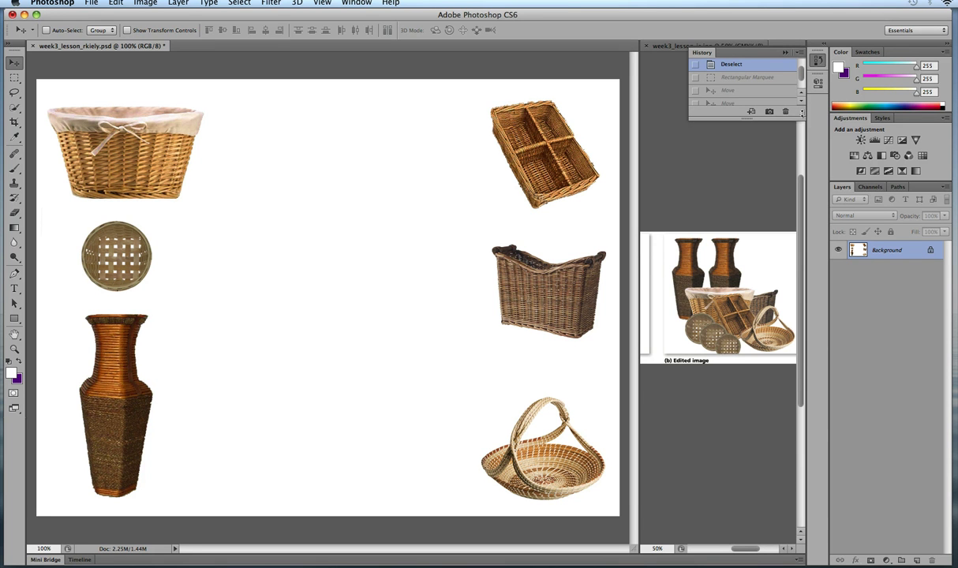
left_click_drag(802, 112, 721, 415)
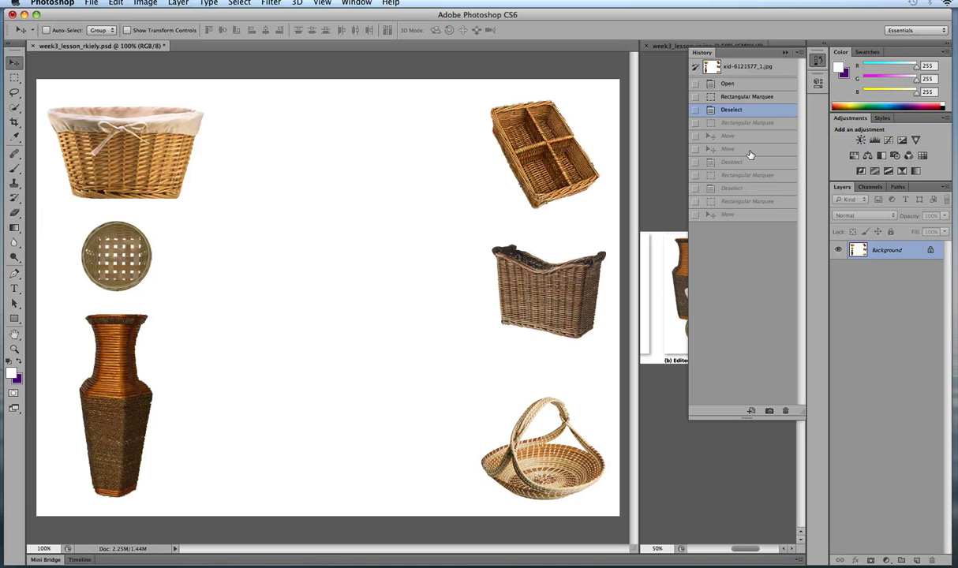
Jump through the history from the opening snapshot to the last Move, the second-to-last Rectangular Marquee and the first Move
left_click(732, 72)
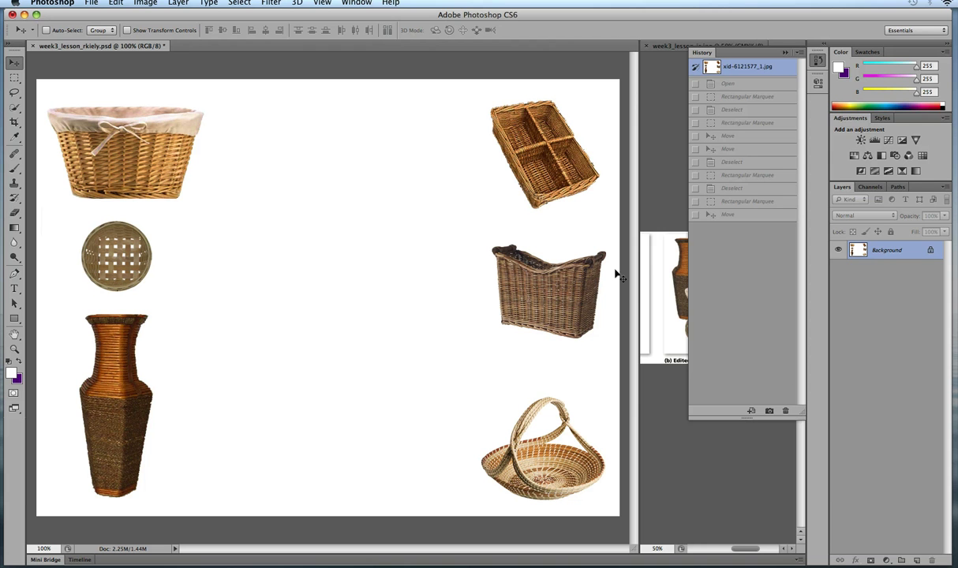
left_click(723, 214)
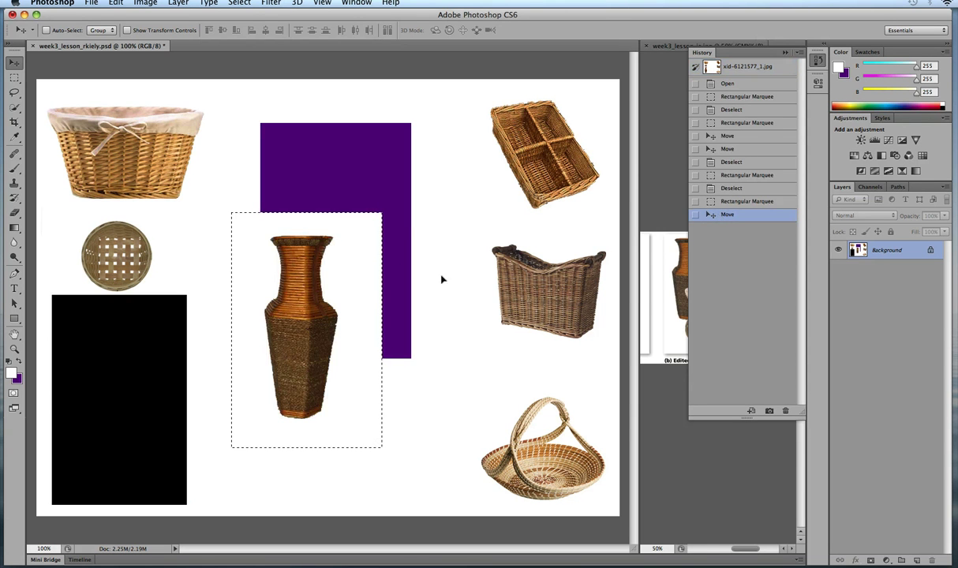
left_click(728, 175)
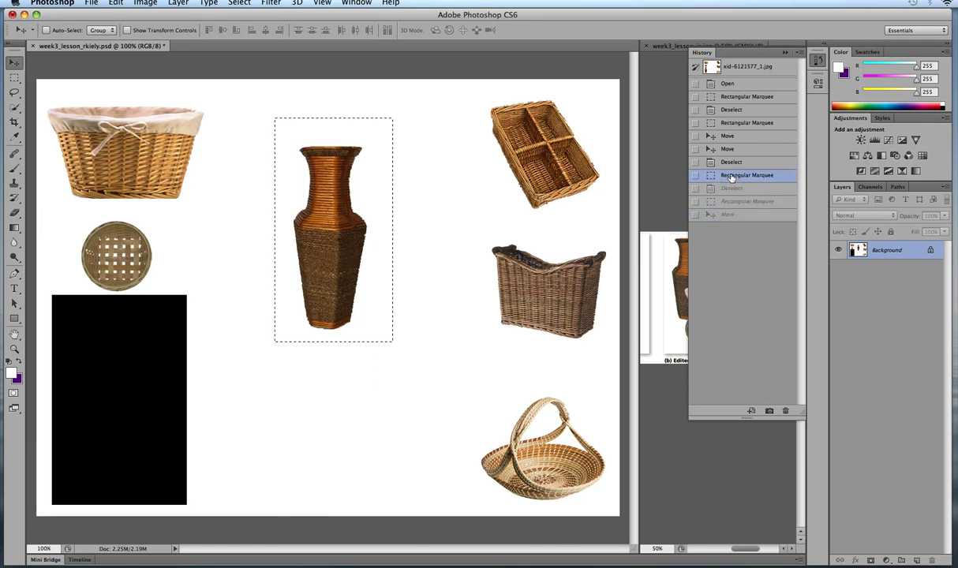
left_click(727, 138)
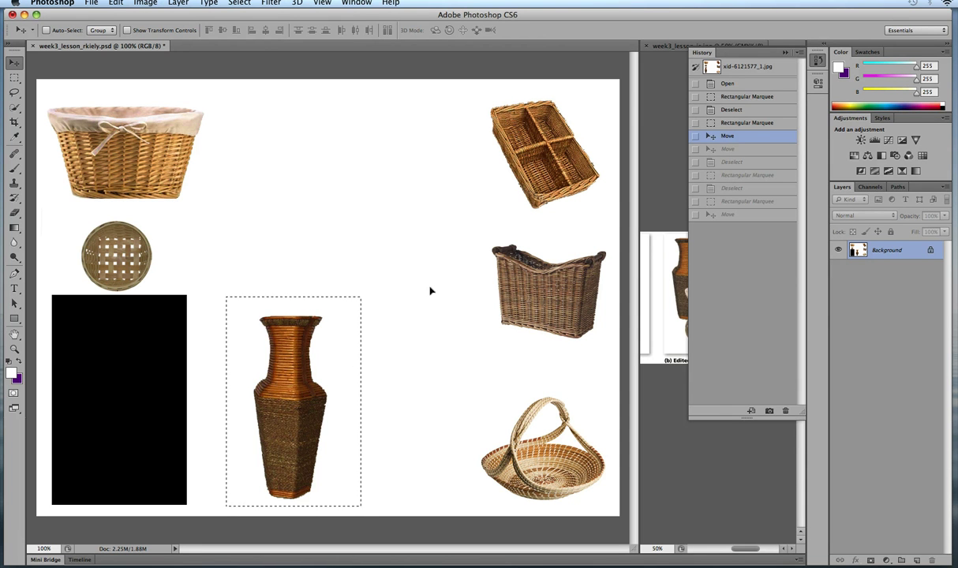
Restore the last Move state and revert through the earlier history states one by one to the first Move
left_click(728, 214)
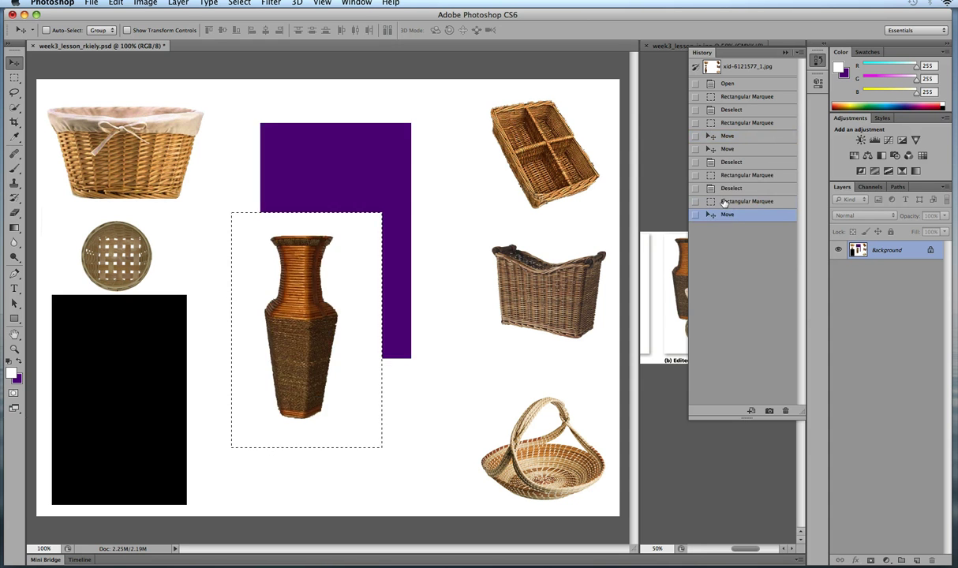
left_click(725, 202)
left_click(725, 174)
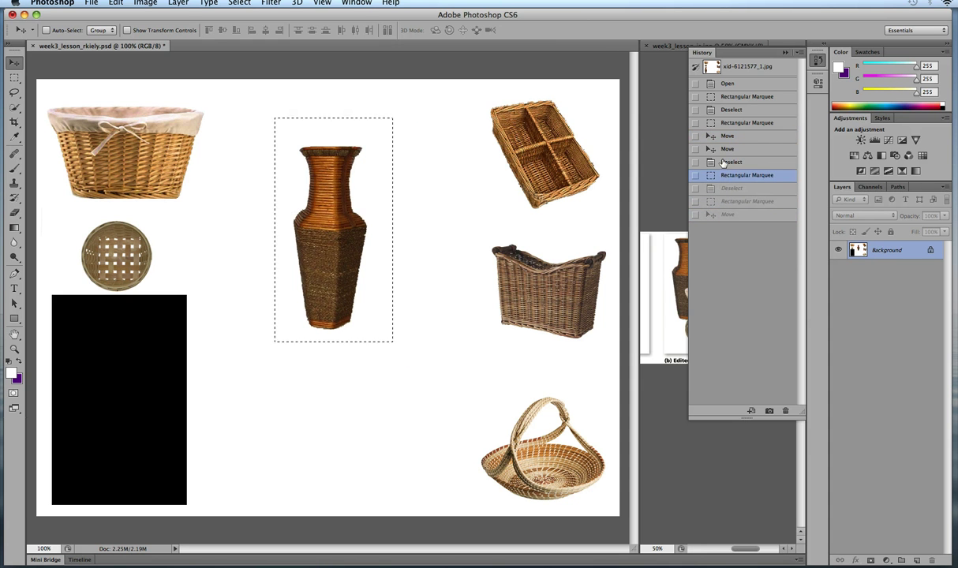
left_click(725, 162)
left_click(725, 150)
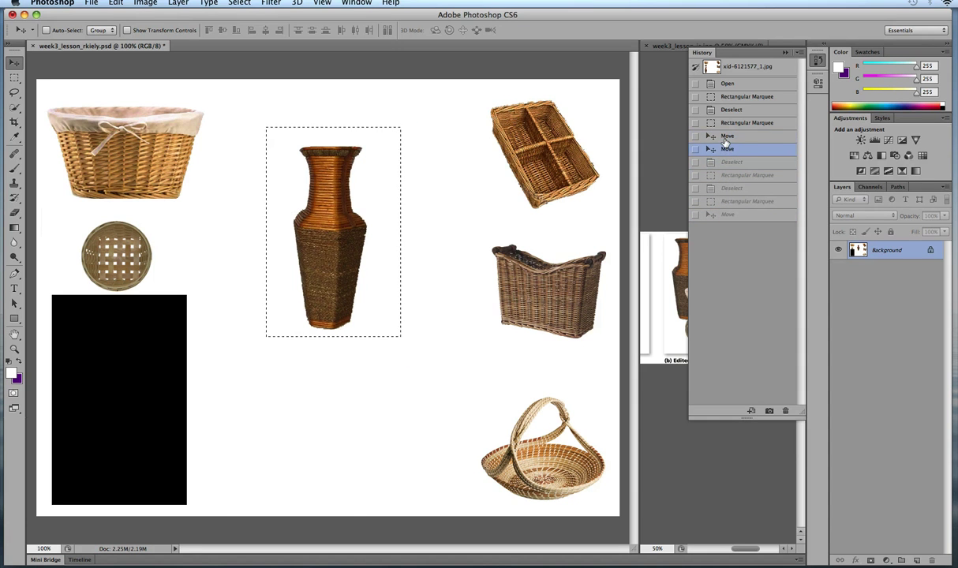
left_click(726, 137)
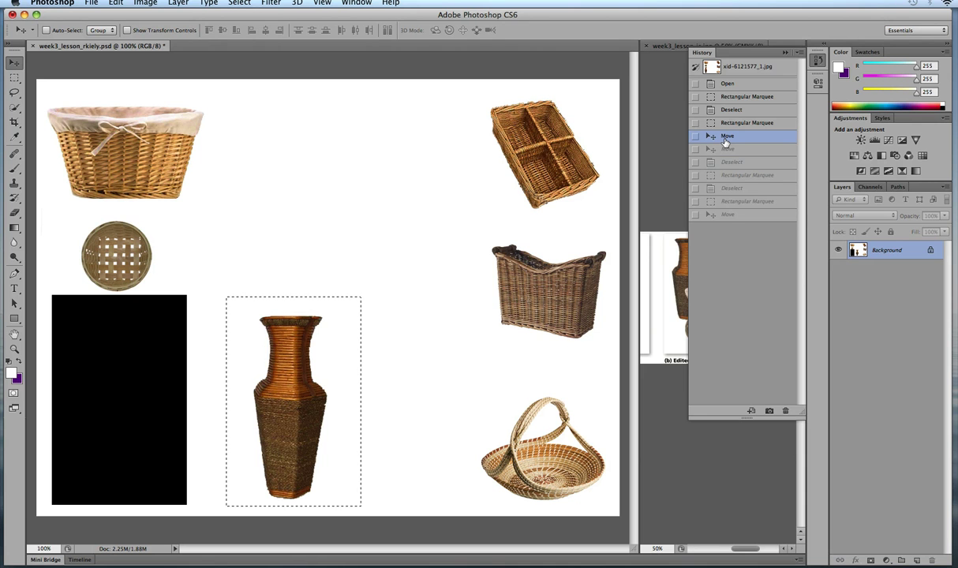
Alternate between the last and first Move states, and step forward through the history to the last Move again
left_click(727, 215)
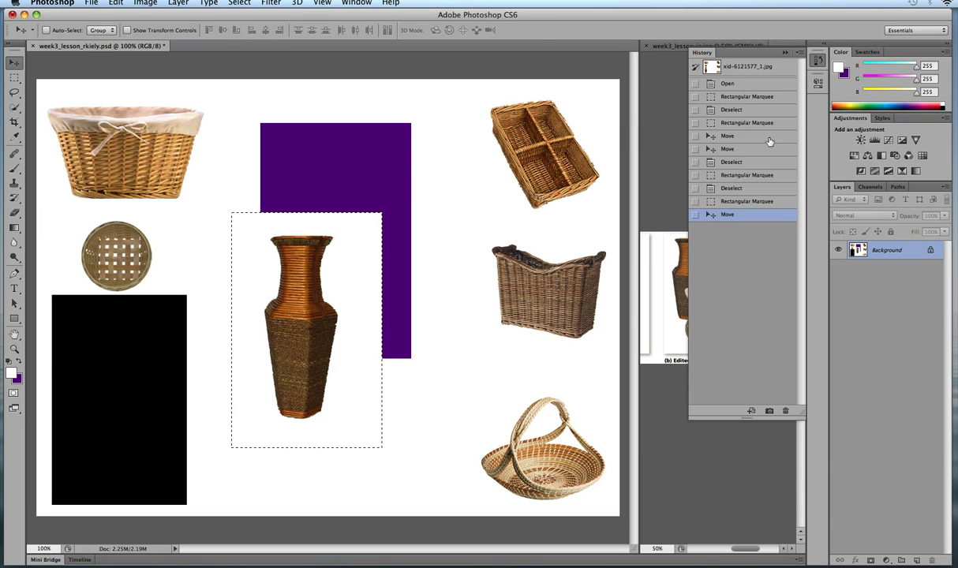
left_click(737, 136)
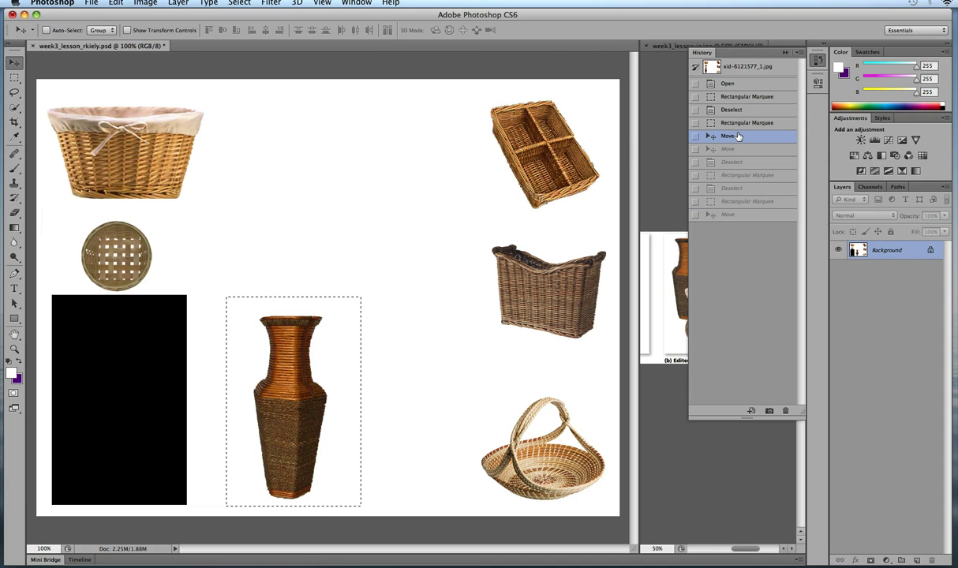
key("super+shift+z")
key("super+shift+z")
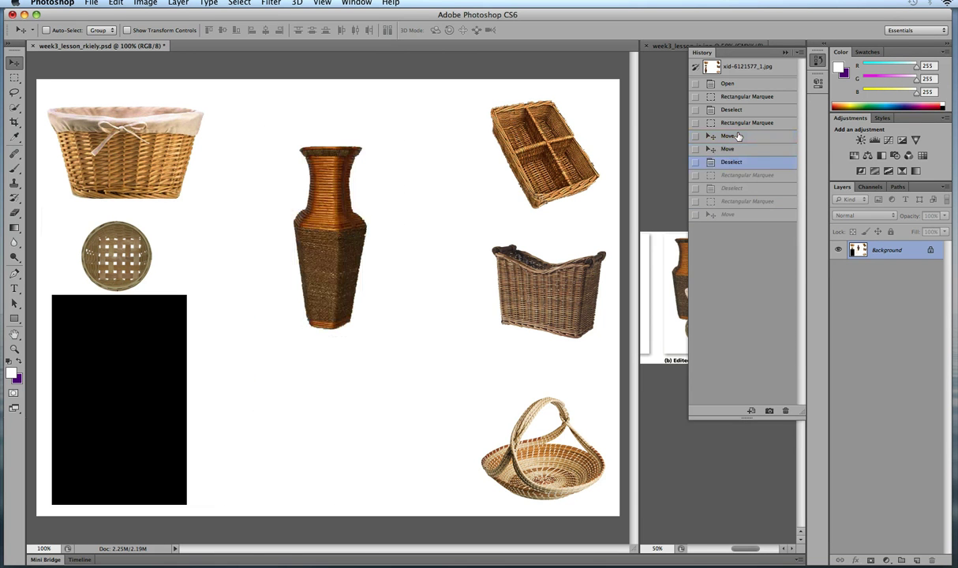
key("super+shift+z")
key("super+shift+z")
key("super+shift+z")
key("super+shift+z")
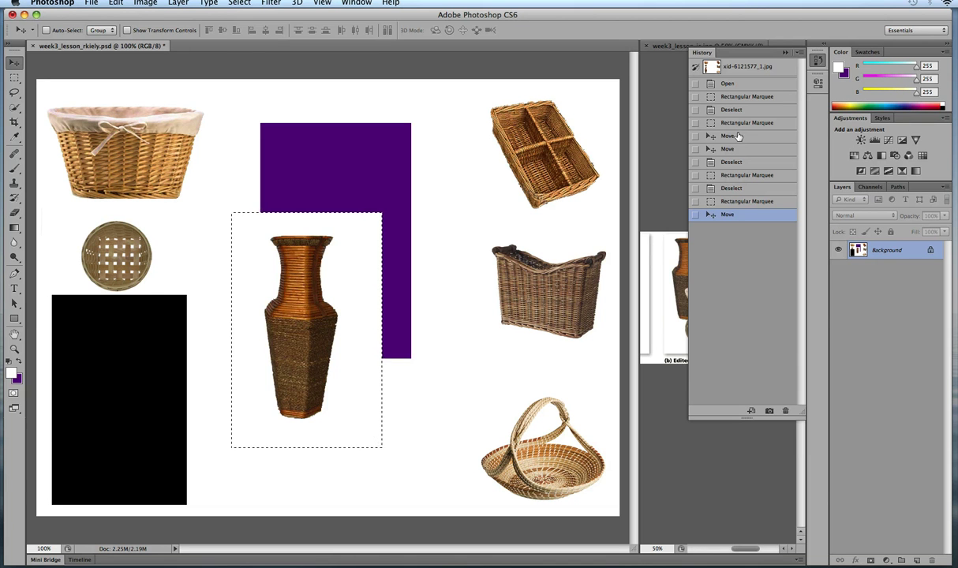
Step backward through the whole history to the Open state, restoring the original basket image
key("alt+super+z")
key("alt+super+z")
key("alt+super+z")
key("alt+super+z")
key("alt+super+z")
key("alt+super+z")
key("alt+super+z")
key("alt+super+z")
key("alt+super+z")
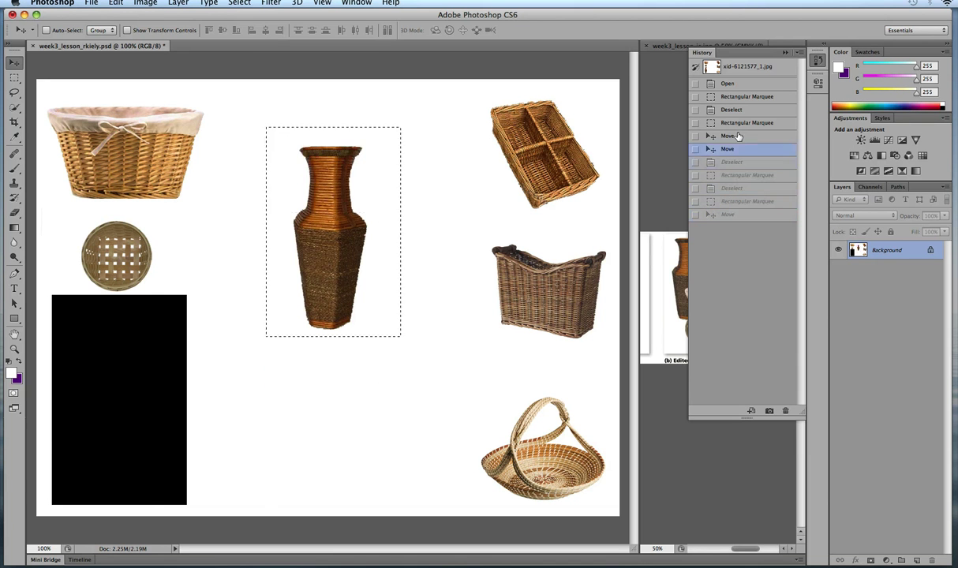
key("alt+super+z")
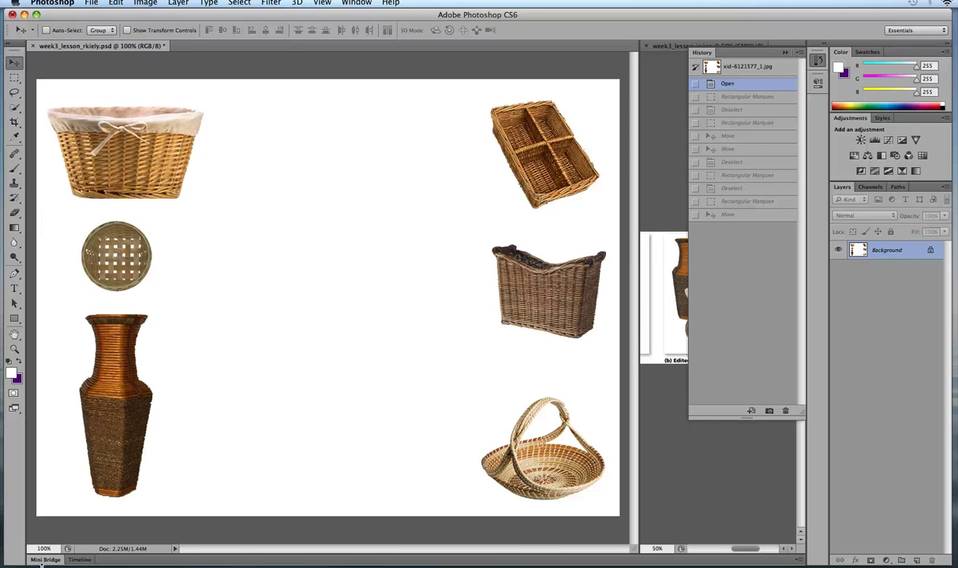
Collapse the edit history and reset the basket image's foreground and background colours to the default black and white
key("super+Tab")
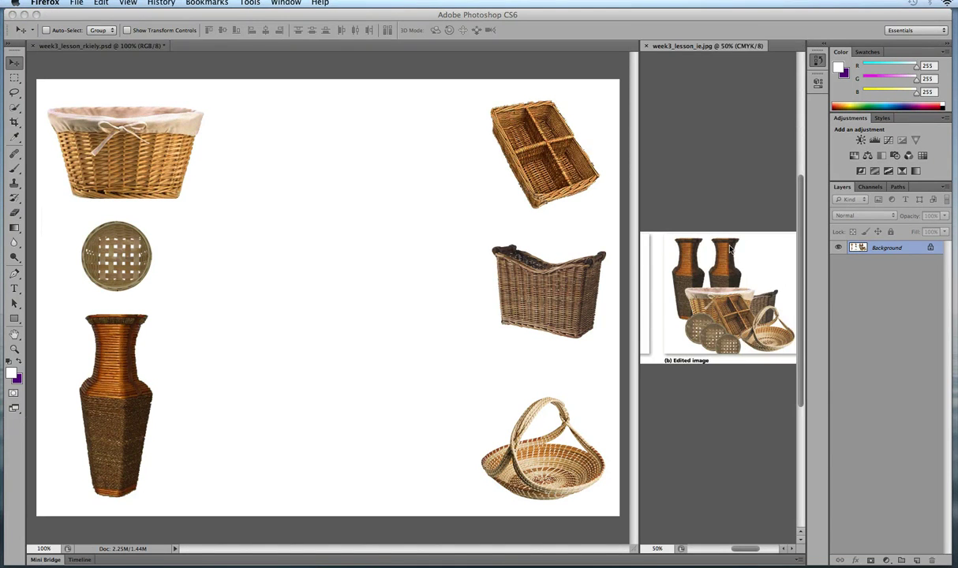
key("super+Tab")
left_click(785, 53)
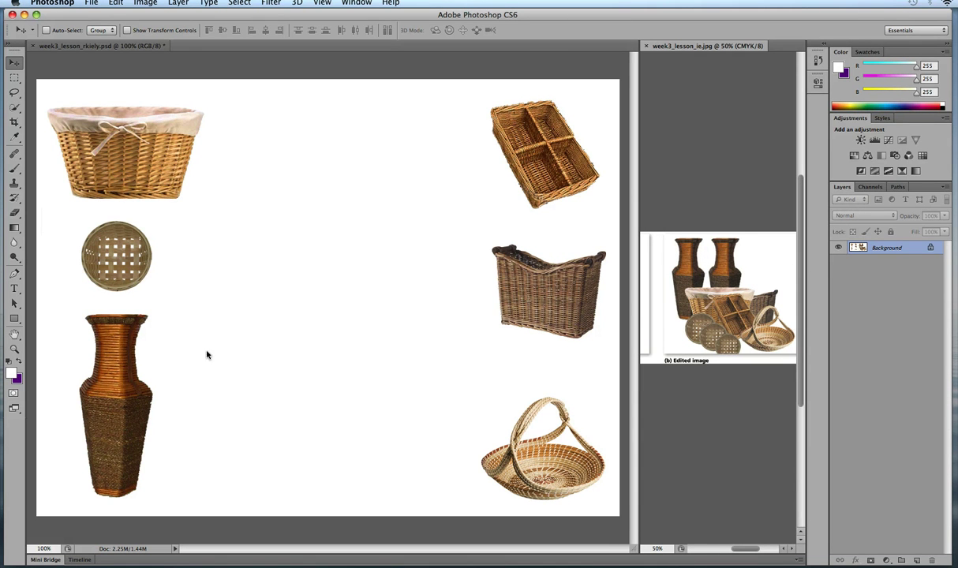
left_click(118, 353)
left_click(14, 77)
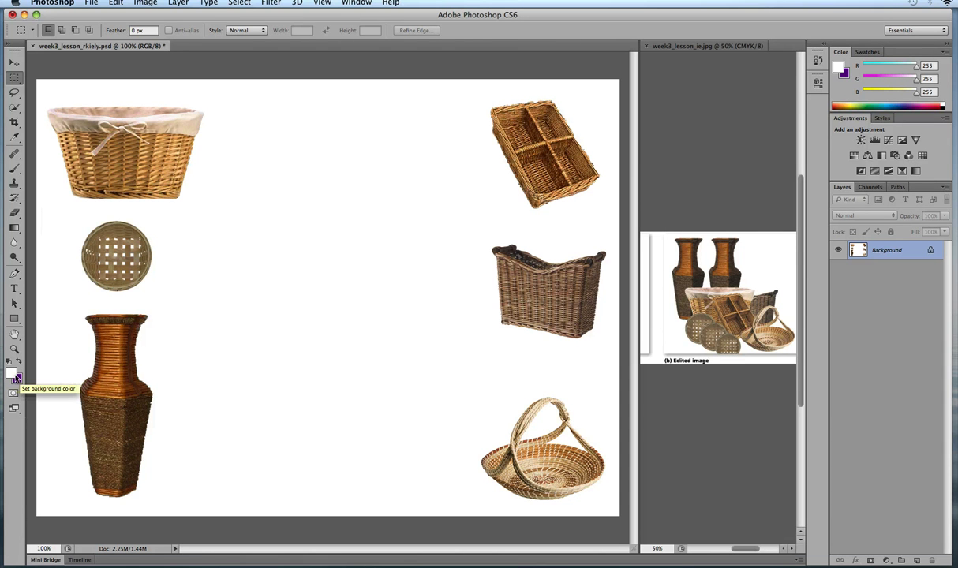
key("d")
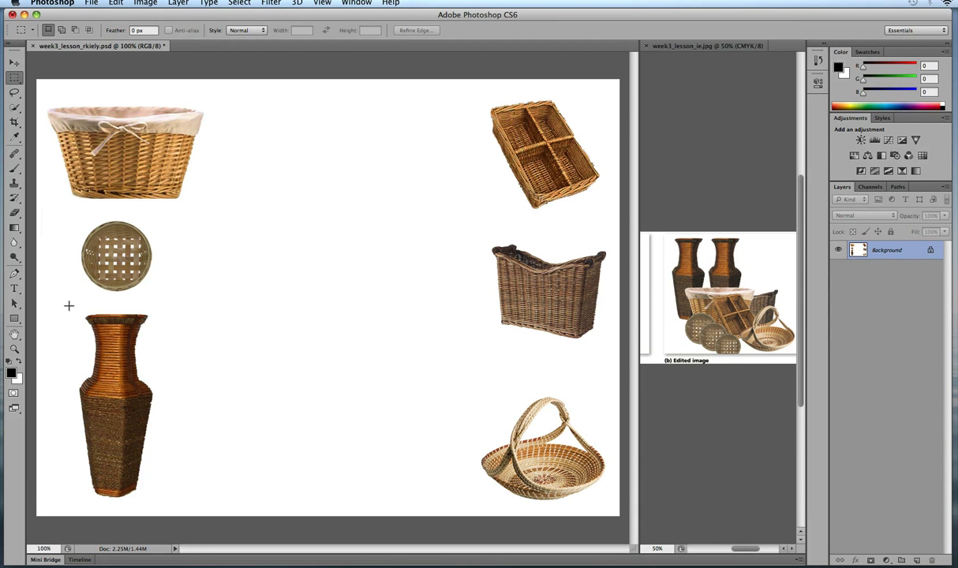
Select the tall wicker vase with a rectangular marquee and move it up beside the cloth-lined basket
left_click_drag(13, 79, 72, 73)
left_click_drag(64, 304, 166, 504)
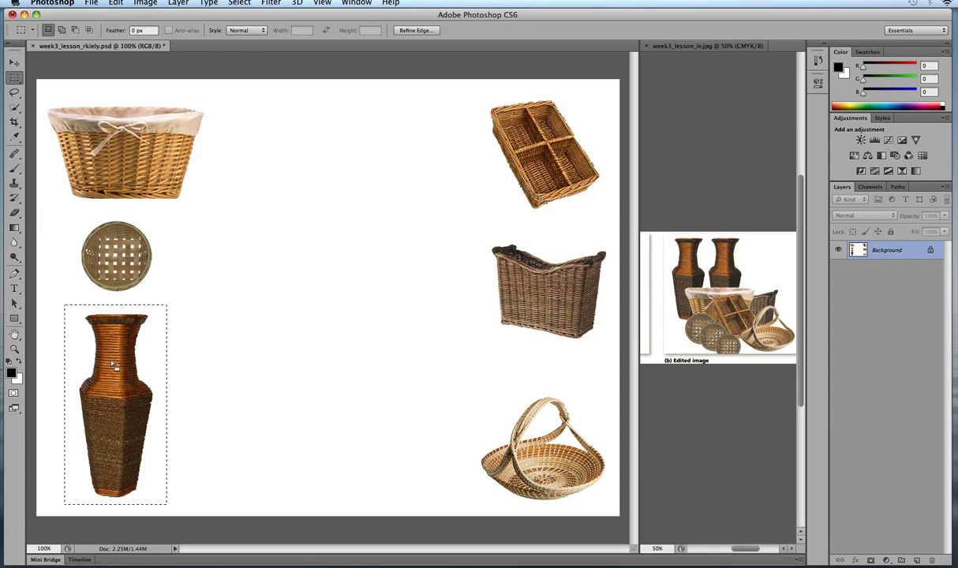
key("v")
left_click_drag(112, 365, 269, 164)
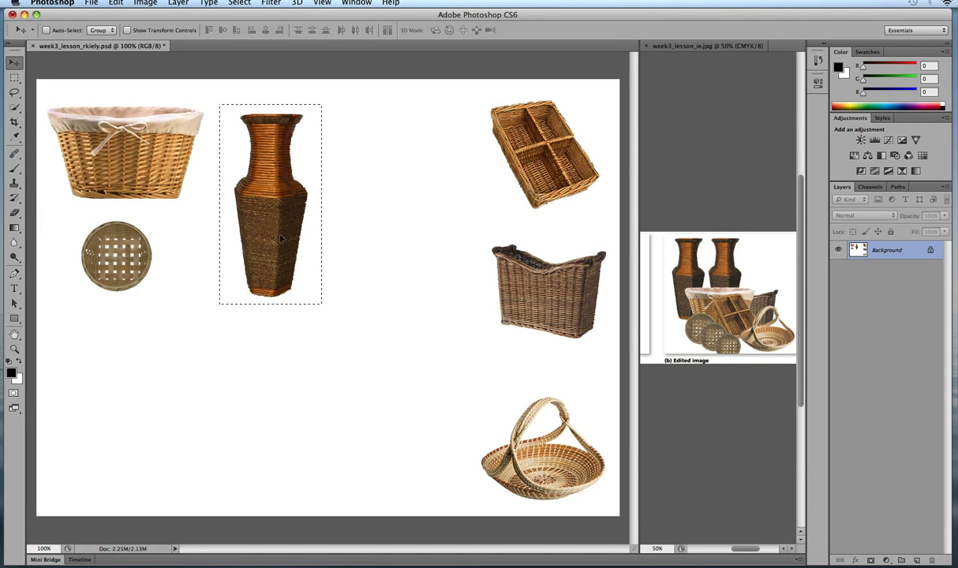
Try duplicating the selected vase alongside the original, and undo the copy
left_click_drag(281, 239, 427, 199)
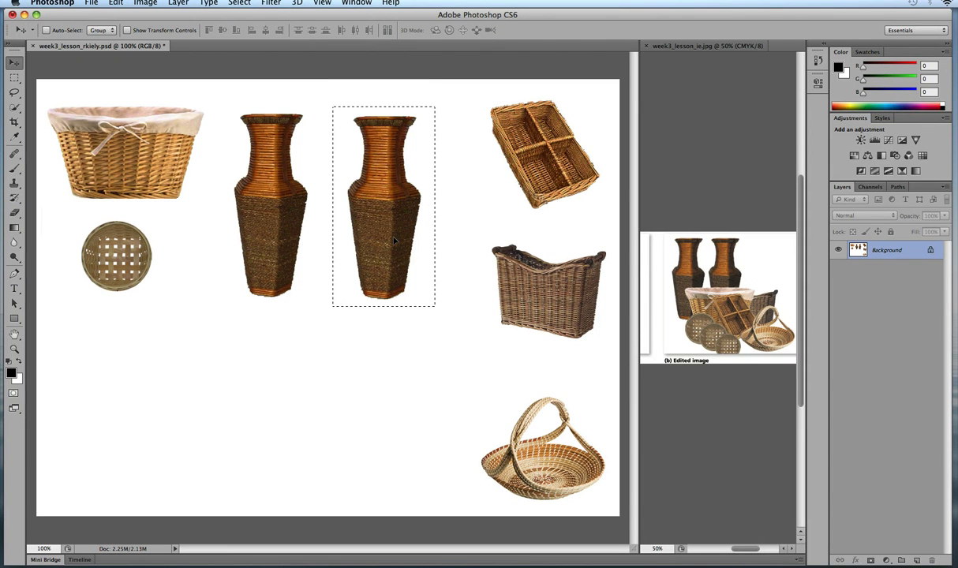
key("super+z")
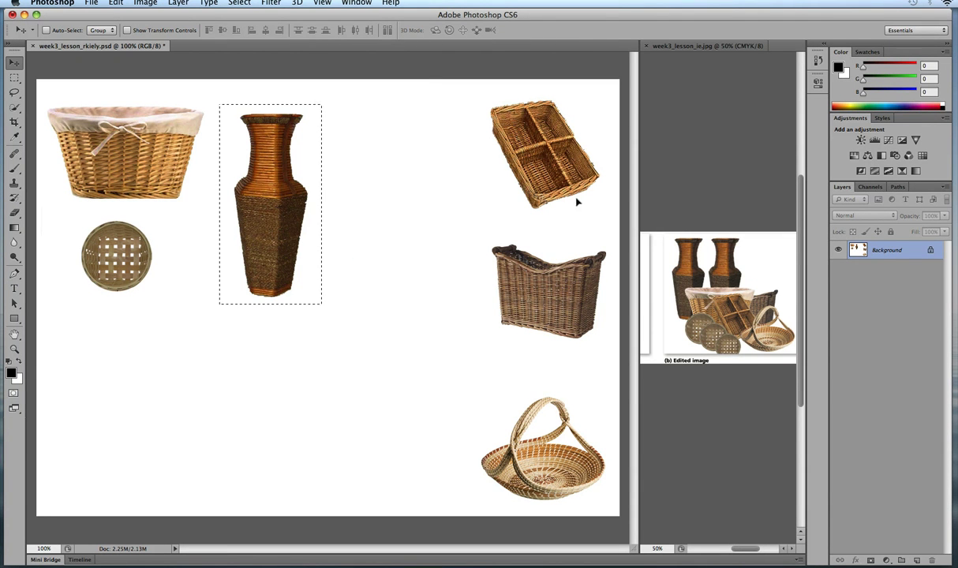
Revert the history to the Rectangular Marquee state, restore the Move state, and collapse the history
left_click(819, 64)
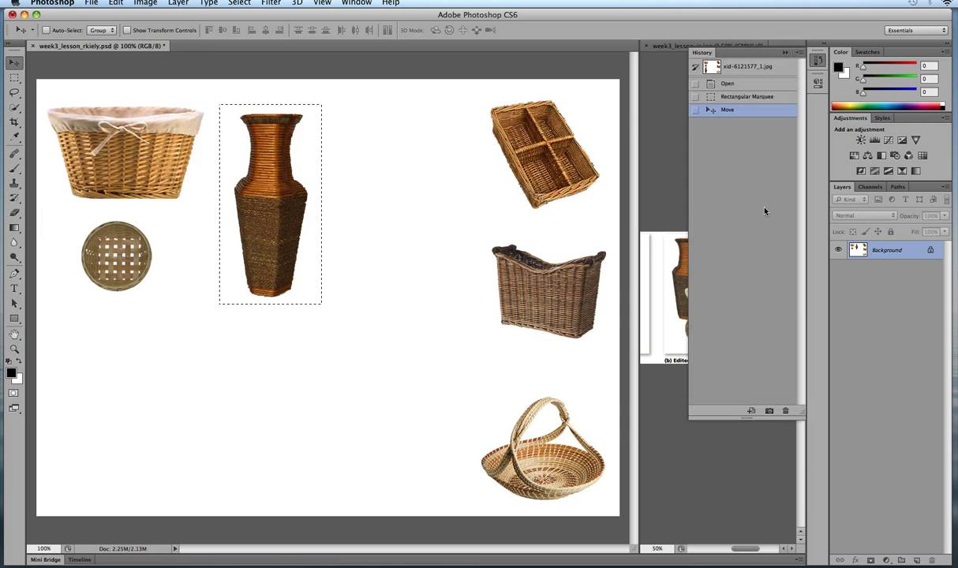
left_click(726, 97)
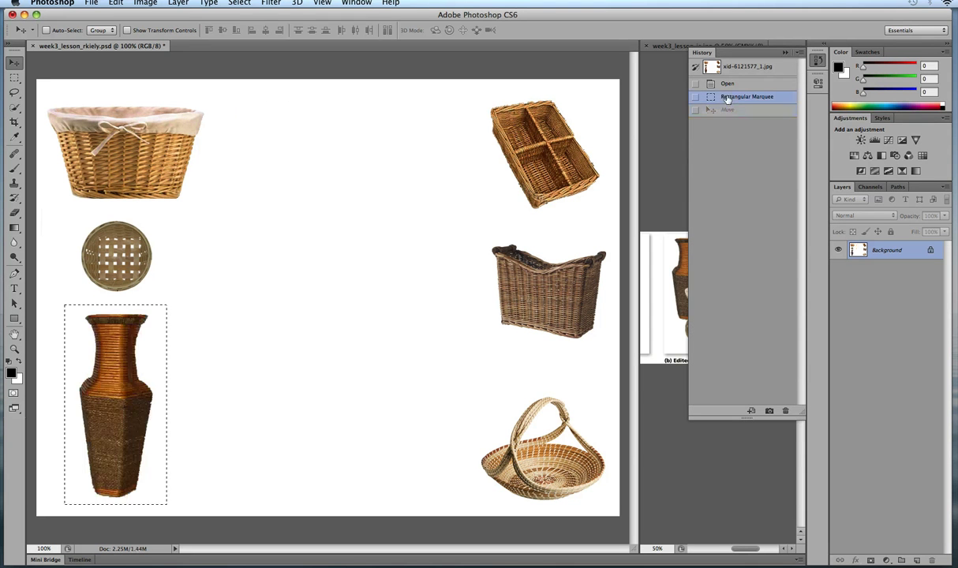
left_click(727, 109)
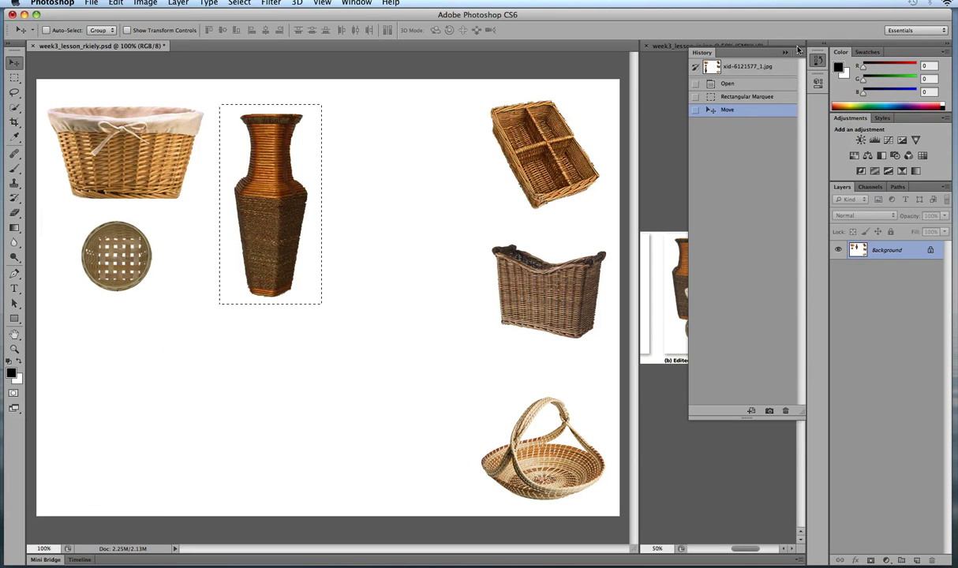
left_click(740, 50)
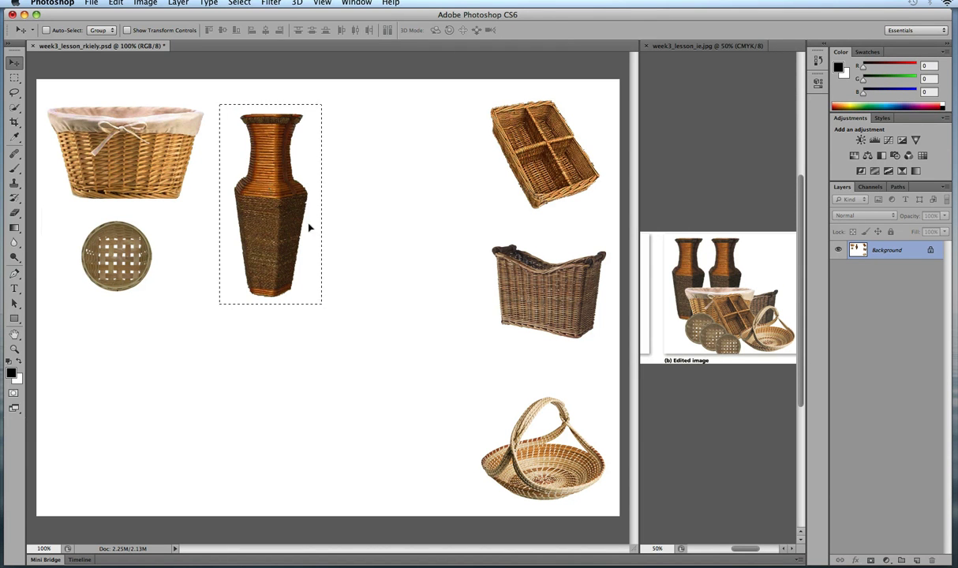
Duplicate the selected vase to the right of the original, again below that copy, and once more overlapping the original
left_click_drag(310, 224, 401, 257)
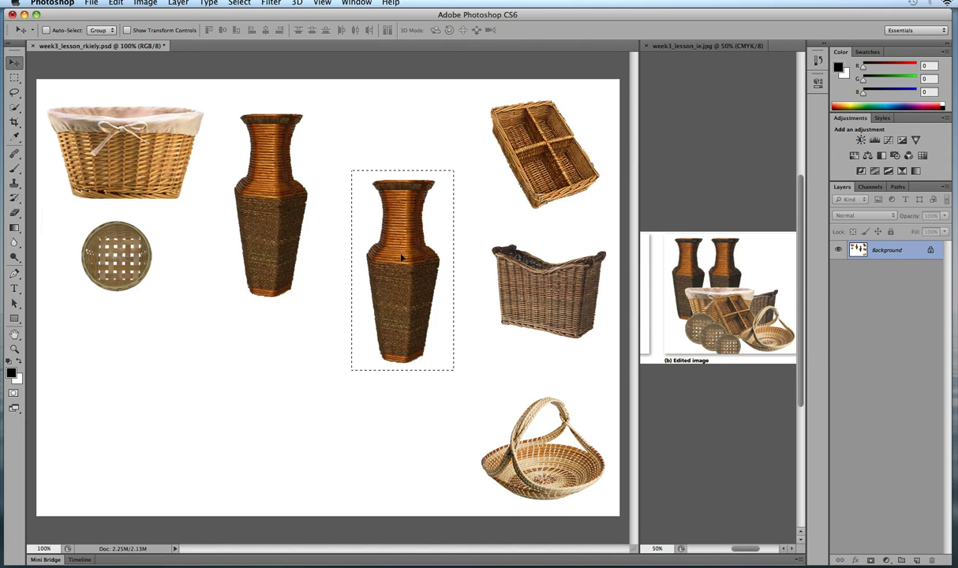
left_click_drag(426, 258, 402, 400)
key("super+z")
left_click_drag(404, 280, 304, 266)
left_click_drag(421, 265, 296, 264)
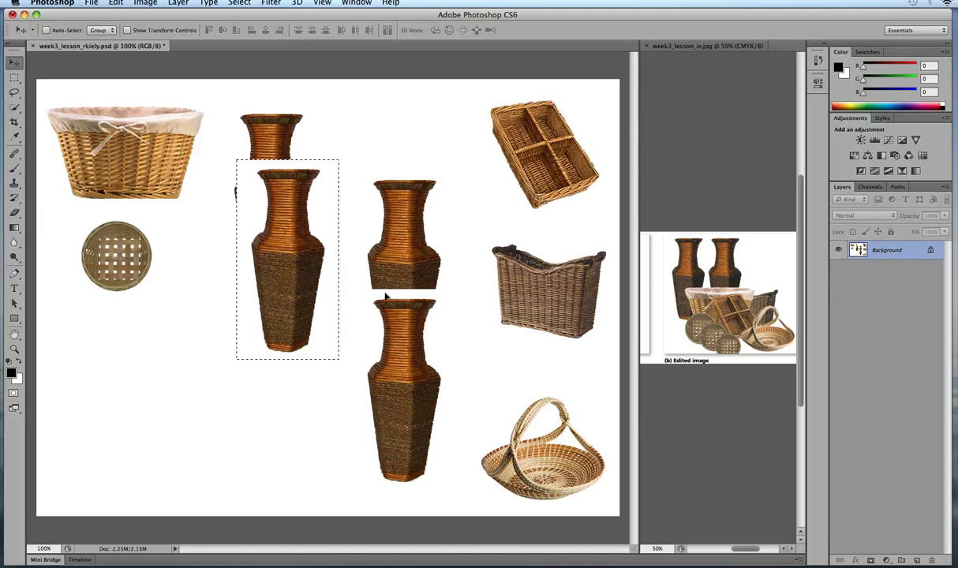